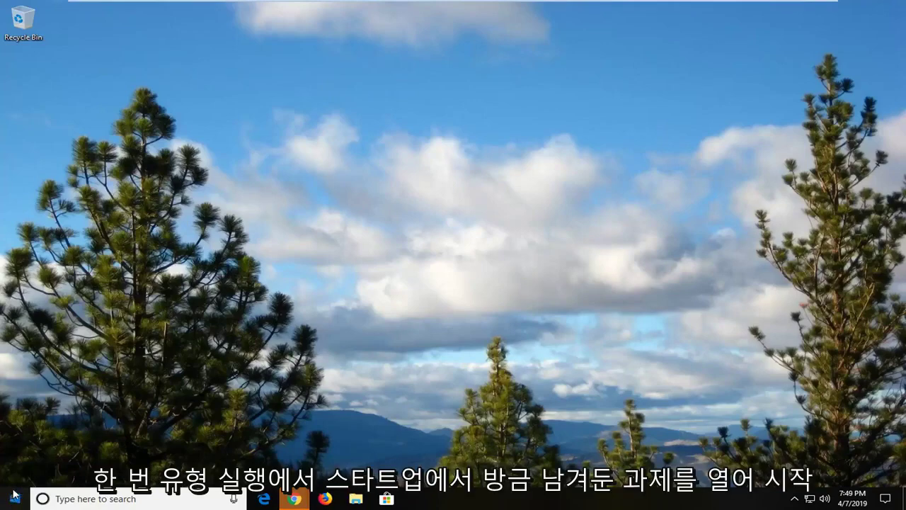
- Search Windows for "run" and open the Run desktop app
{"action": "left_click", "coordinate": [11, 500]}
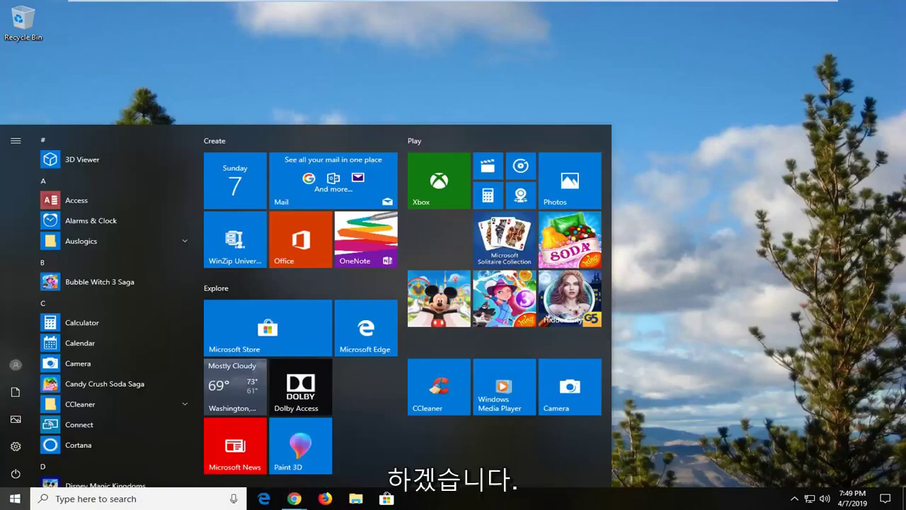
{"action": "type", "text": "r"}
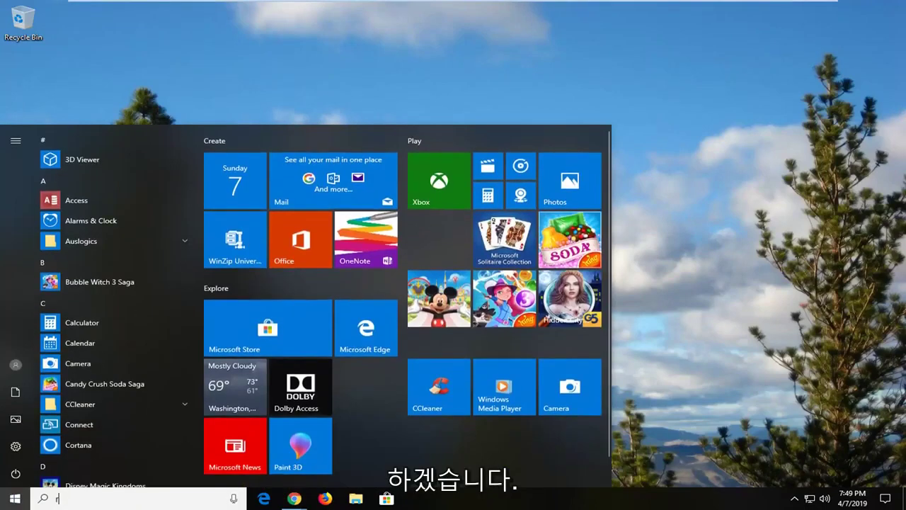
{"action": "type", "text": "un"}
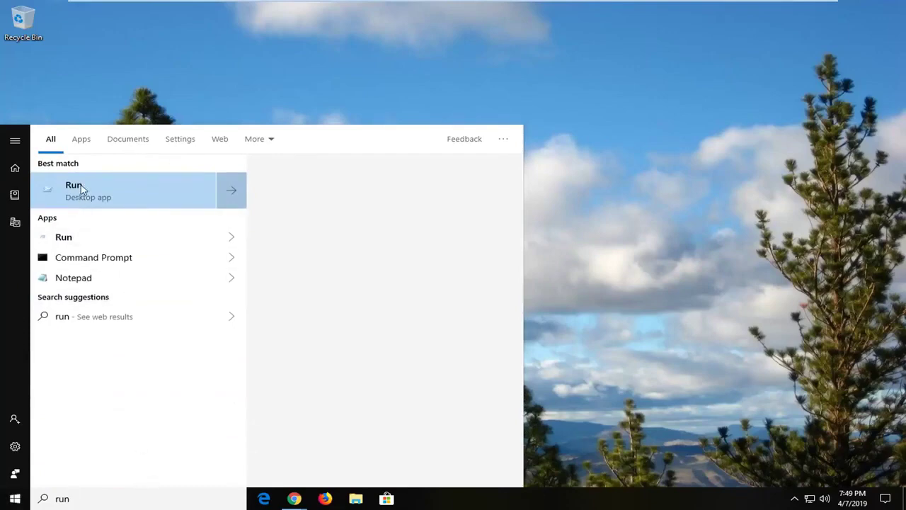
{"action": "left_click", "coordinate": [84, 189]}
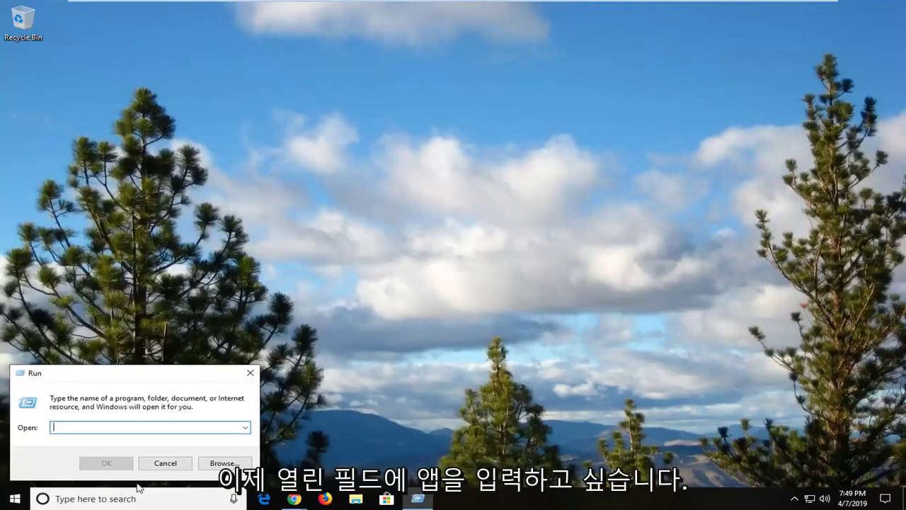
- Open Programs and Features by running the command appwiz.cpl
{"action": "type", "text": "appw"}
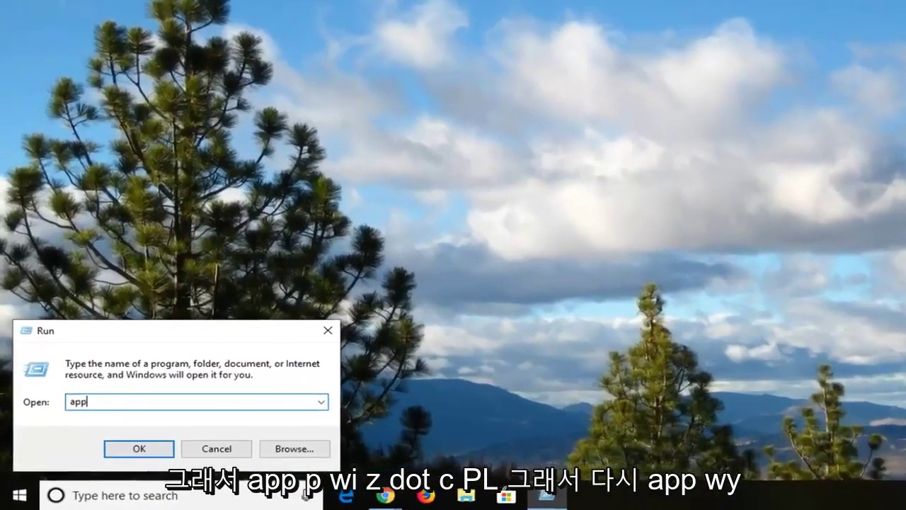
{"action": "type", "text": "iz"}
{"action": "type", "text": "."}
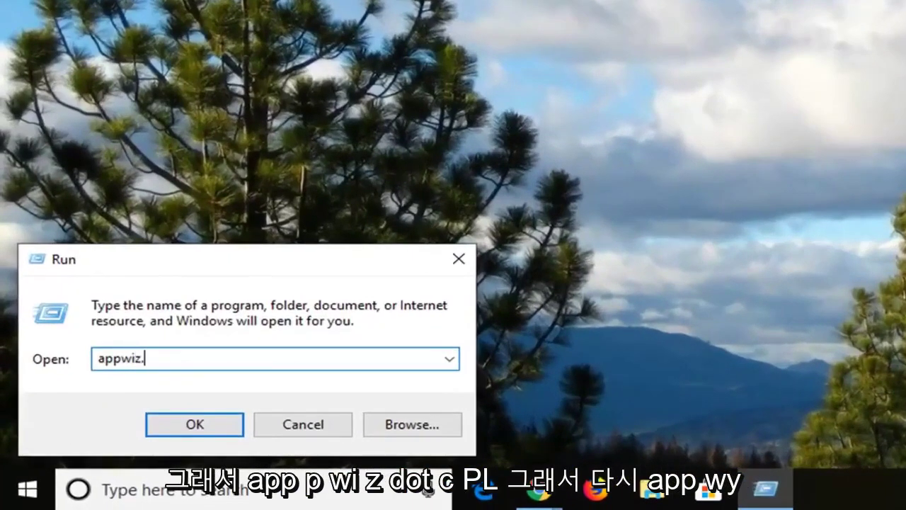
{"action": "type", "text": "cpl"}
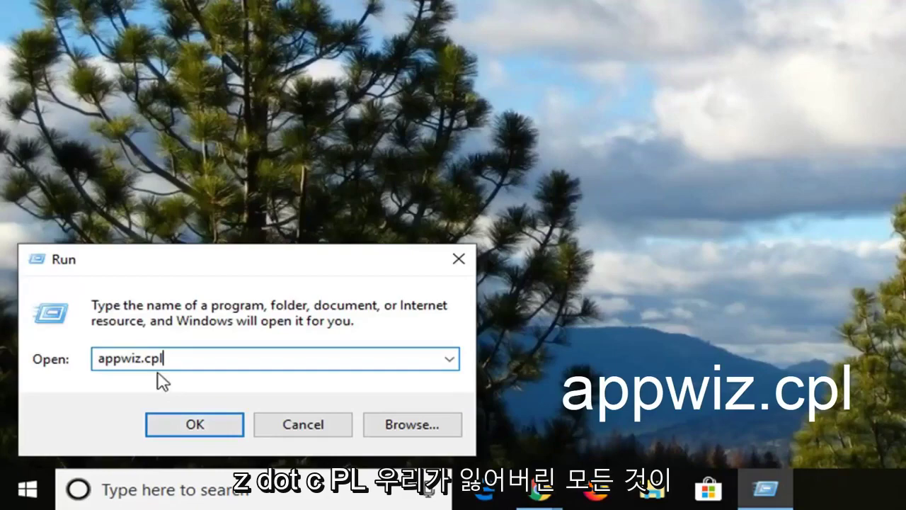
{"action": "left_click", "coordinate": [195, 425]}
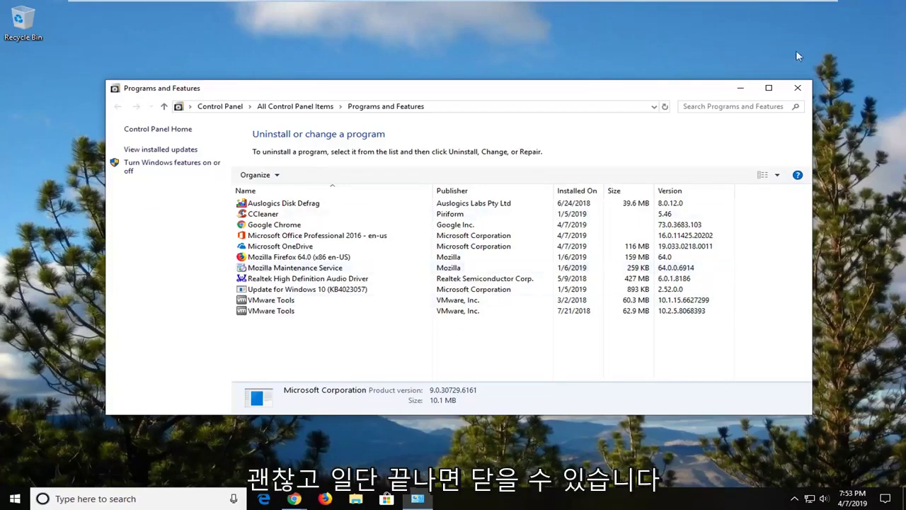
- Close Programs and Features and load google.com in a maximized Google Chrome window
{"action": "left_click", "coordinate": [797, 88]}
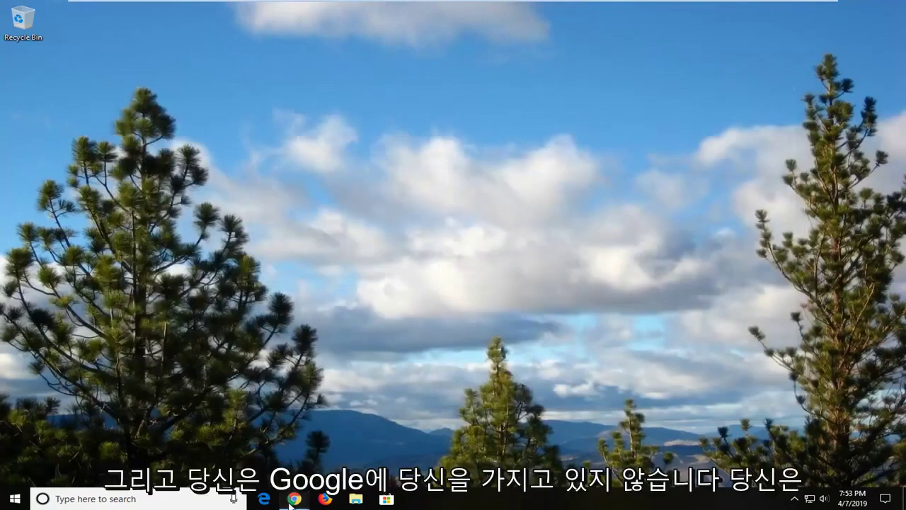
{"action": "mouse_move", "coordinate": [293, 497]}
{"action": "left_click", "coordinate": [270, 436]}
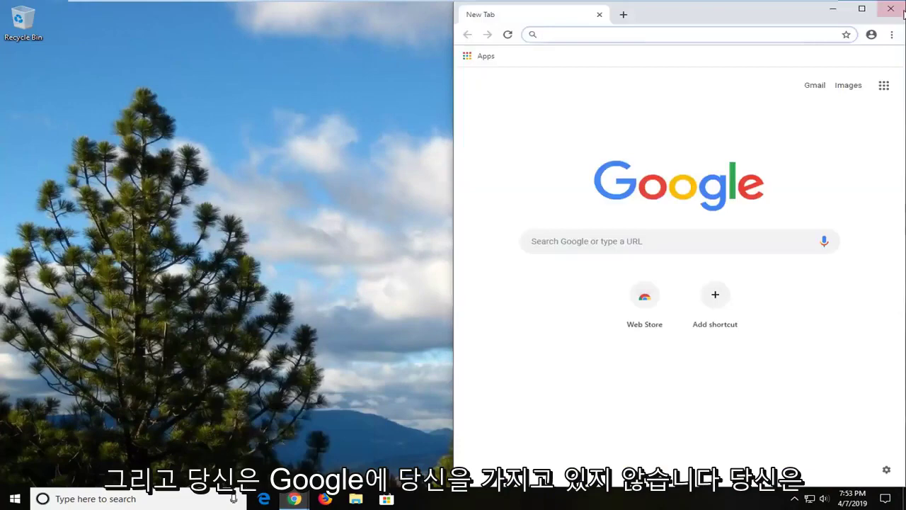
{"action": "left_click", "coordinate": [862, 9]}
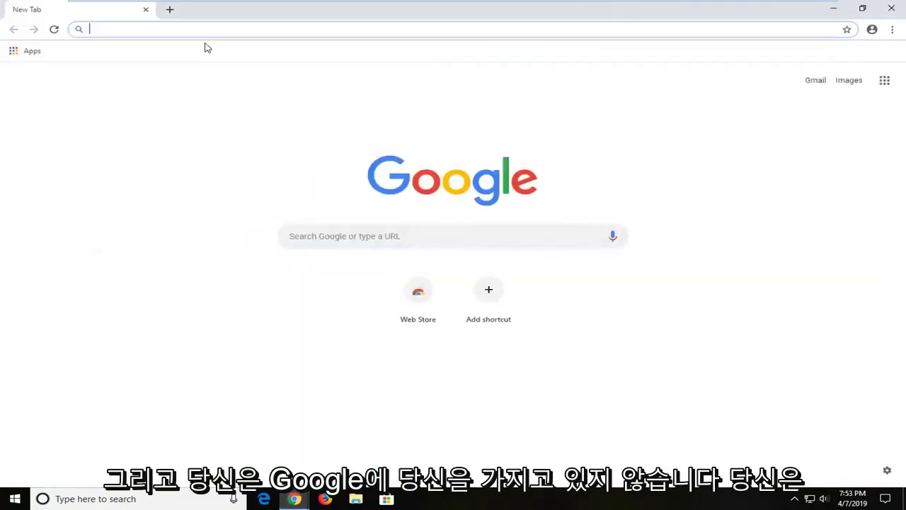
{"action": "type", "text": "google.com"}
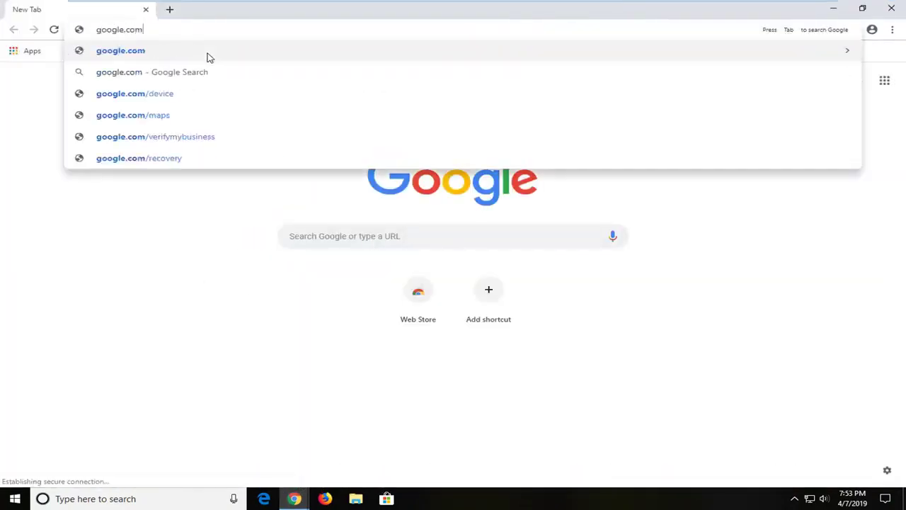
{"action": "key", "text": "Return"}
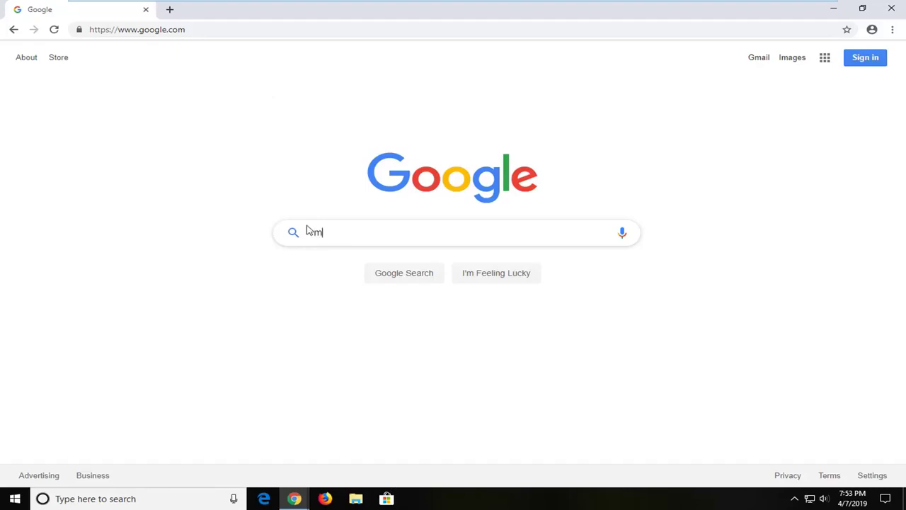
- Search Google for "microsoft visual c++ 2015"
{"action": "type", "text": "icrosoft visia"}
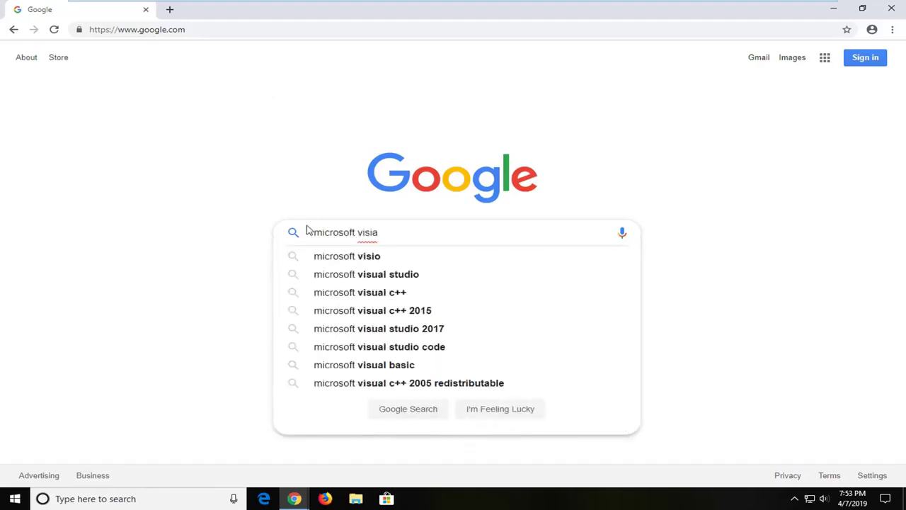
{"action": "key", "text": "BackSpace"}
{"action": "key", "text": "BackSpace"}
{"action": "type", "text": "ual c++ 21"}
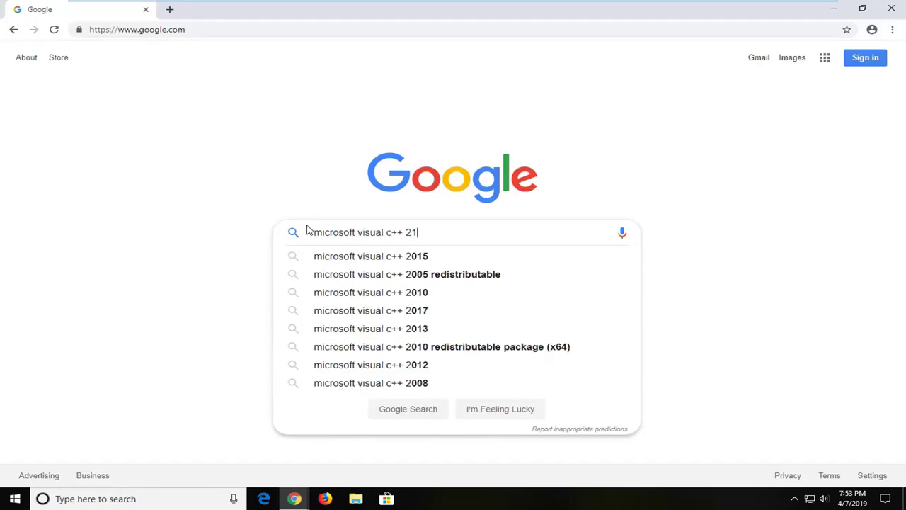
{"action": "key", "text": "BackSpace"}
{"action": "type", "text": "015"}
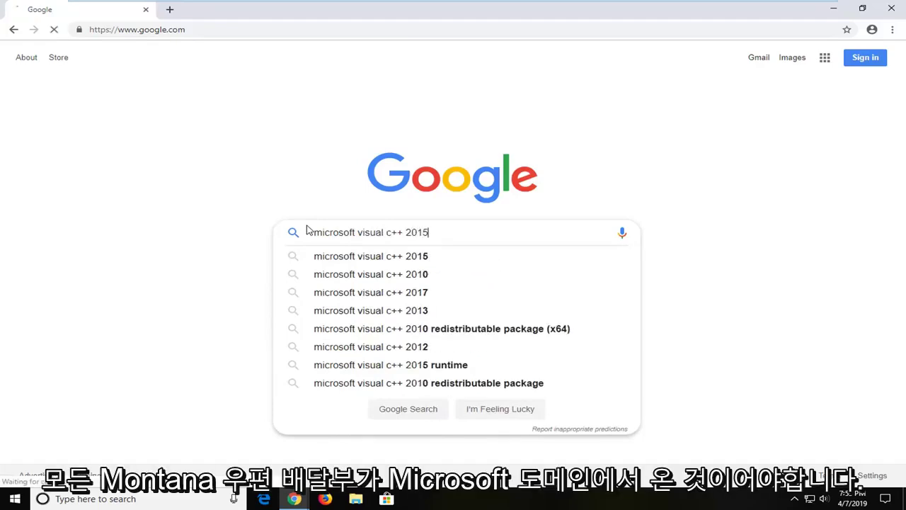
{"action": "key", "text": "Return"}
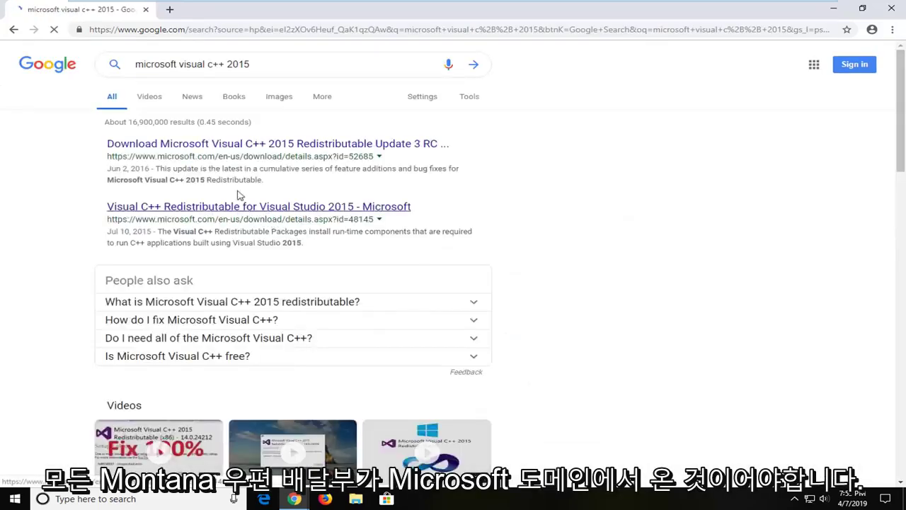
- Open Microsoft's Visual C++ 2015 Redistributable Update 3 RC download page from the results and bring up its list of downloadable files
{"action": "left_click", "coordinate": [147, 146]}
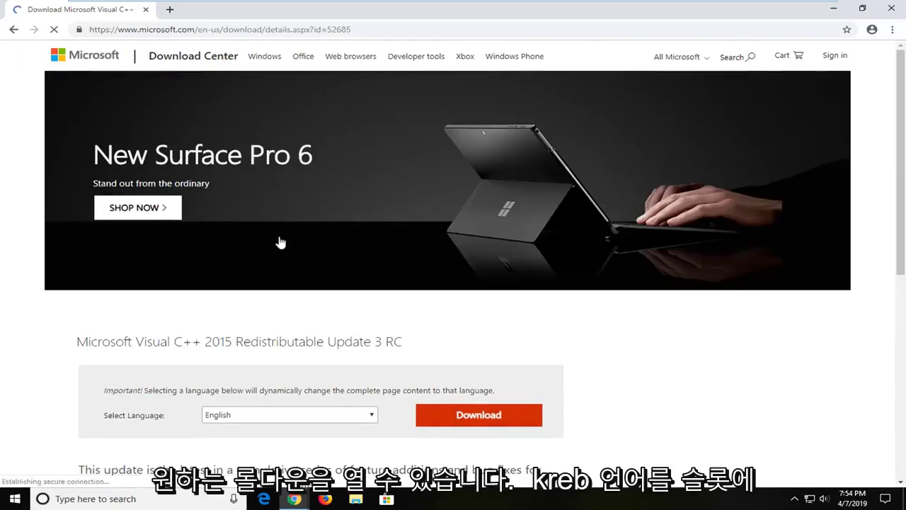
{"action": "scroll", "coordinate": [294, 307], "scroll_direction": "down", "scroll_amount": 1}
{"action": "scroll", "coordinate": [294, 306], "scroll_direction": "down", "scroll_amount": 1}
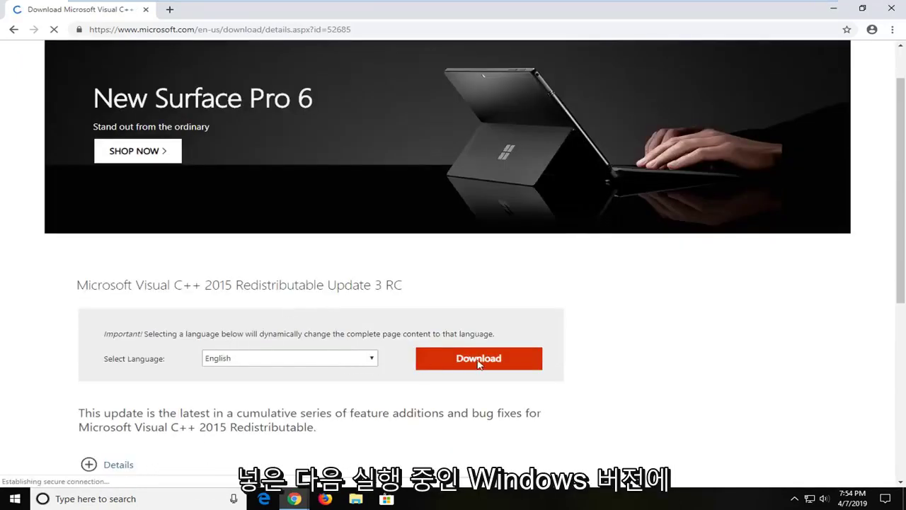
{"action": "scroll", "coordinate": [479, 364], "scroll_direction": "down", "scroll_amount": 1}
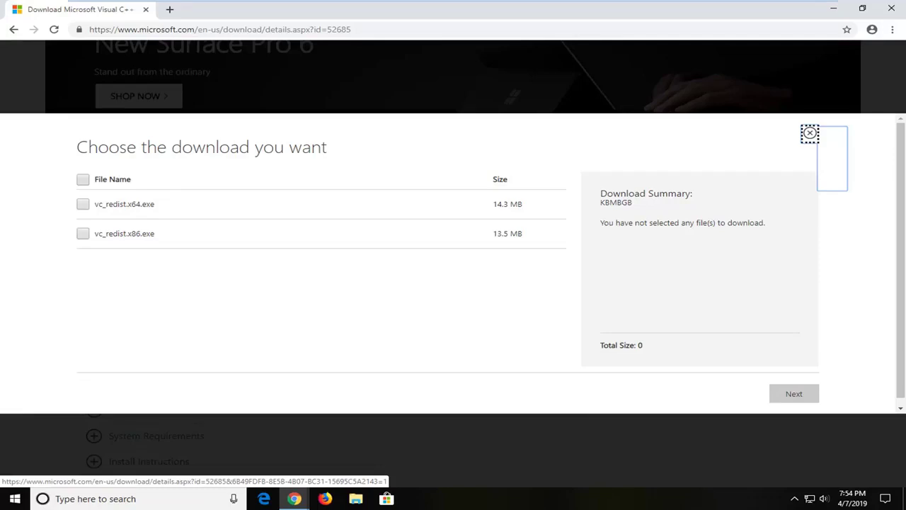
- Select only vc_redist.x86.exe among the offered files and download it
{"action": "left_click_drag", "start_coordinate": [126, 204], "coordinate": [162, 208]}
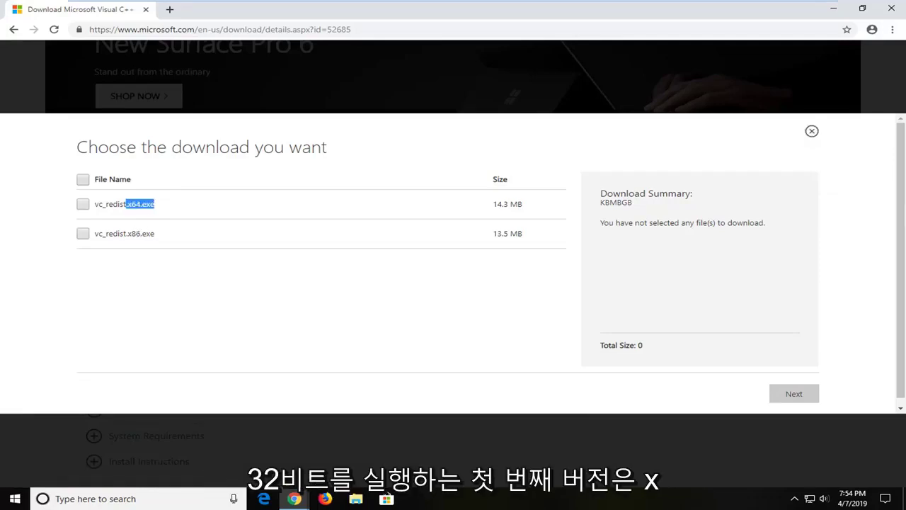
{"action": "left_click_drag", "start_coordinate": [128, 233], "coordinate": [156, 236]}
{"action": "left_click", "coordinate": [155, 237]}
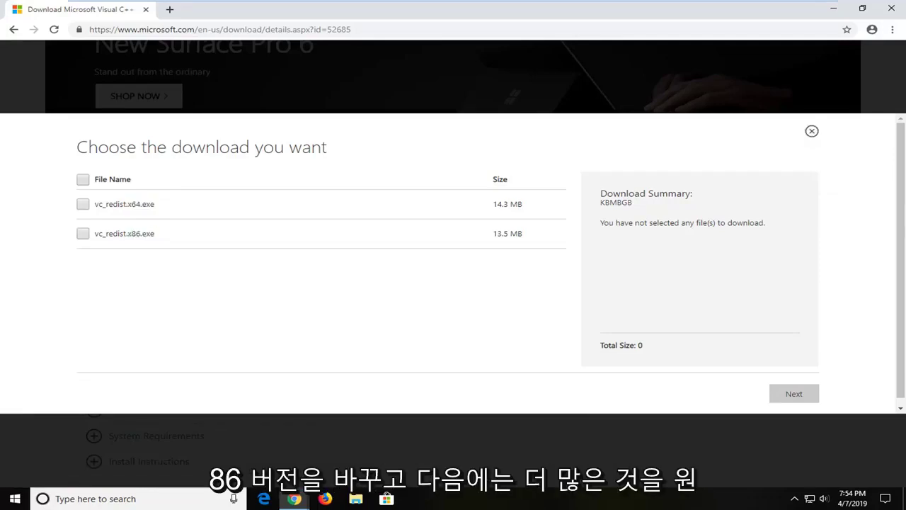
{"action": "left_click", "coordinate": [84, 235]}
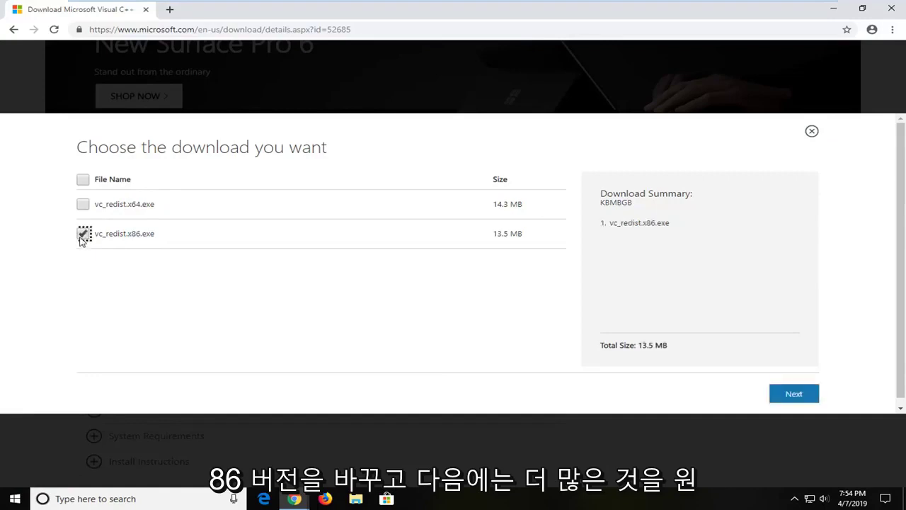
{"action": "left_click", "coordinate": [792, 396]}
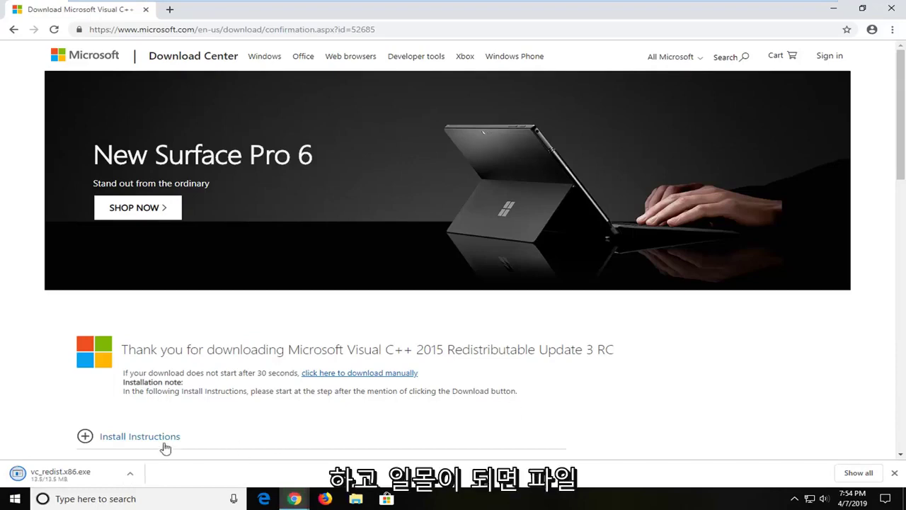
- Launch the downloaded vc_redist.x86.exe installer and minimize the browser window
{"action": "left_click", "coordinate": [45, 477]}
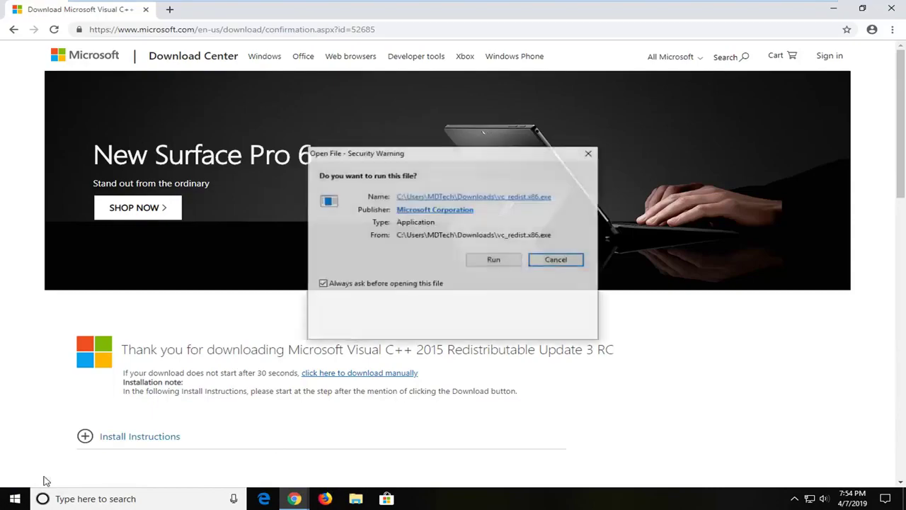
{"action": "left_click", "coordinate": [832, 9]}
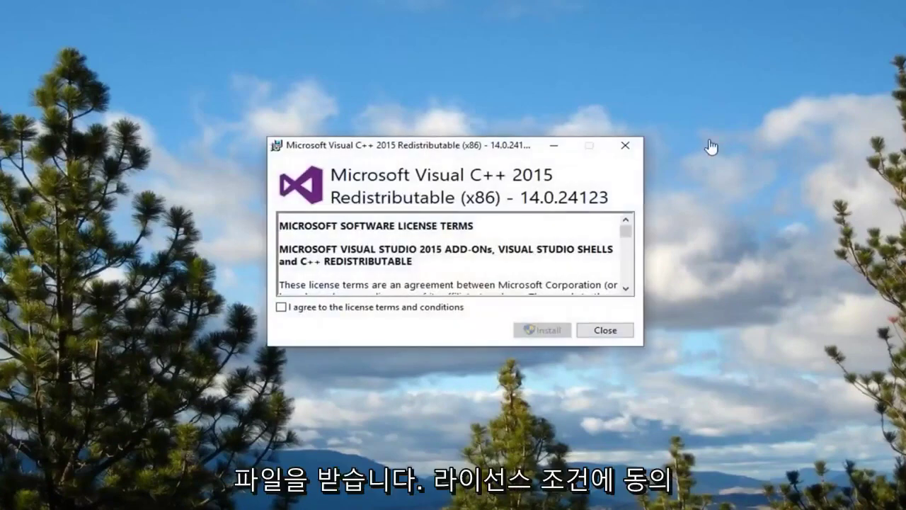
- Agree to the license terms and start installing the Visual C++ 2015 Redistributable (x86), allowing it to make changes to the device
{"action": "left_click", "coordinate": [353, 316]}
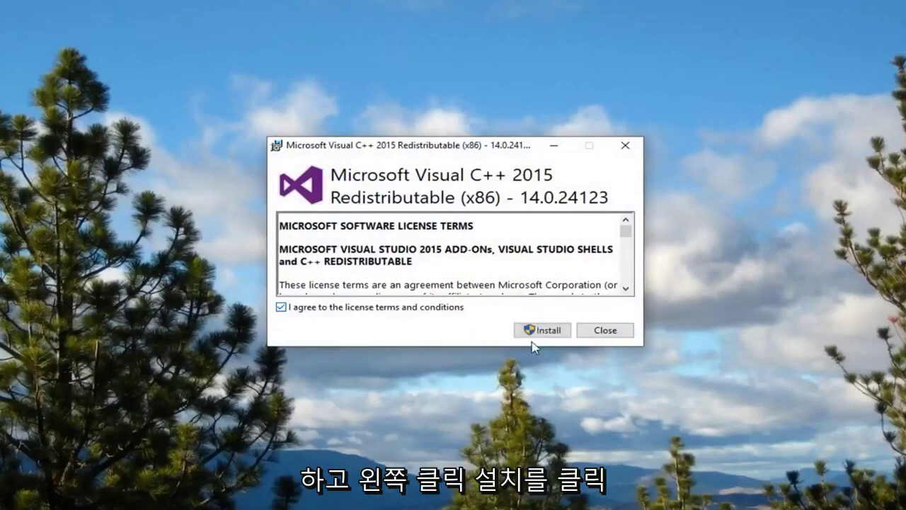
{"action": "left_click", "coordinate": [543, 329]}
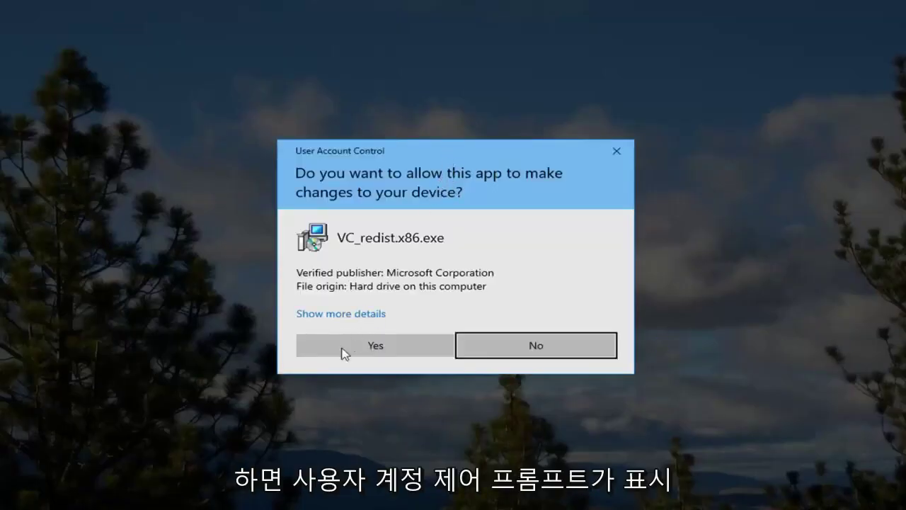
{"action": "left_click", "coordinate": [350, 347]}
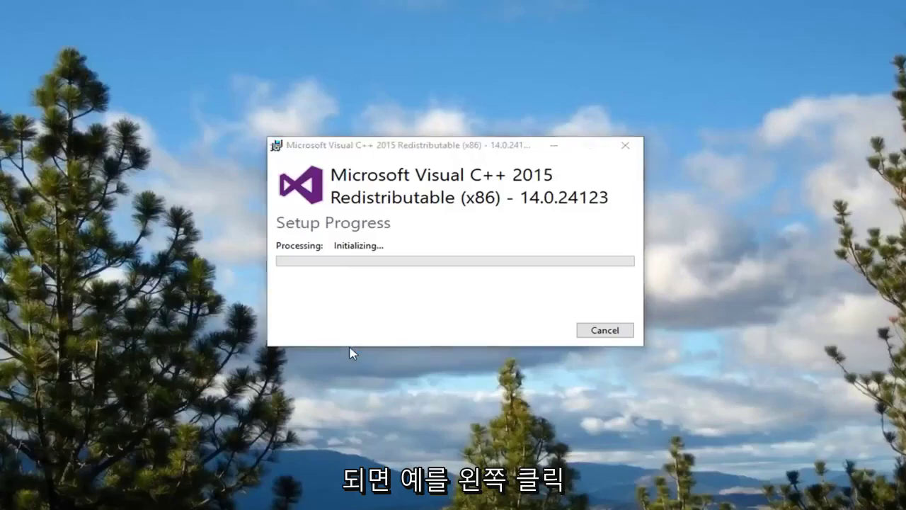